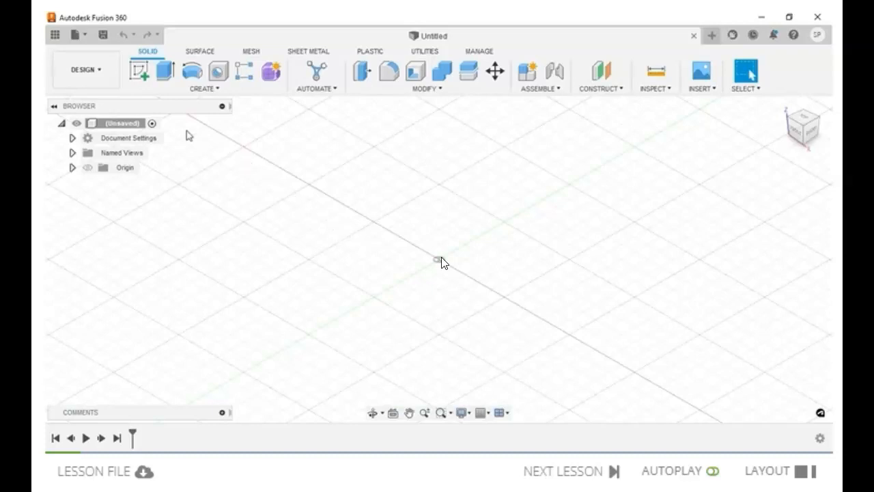
Review the available workspaces, from Generative Design to Drawing, and stay in the Design workspace
click(95, 77)
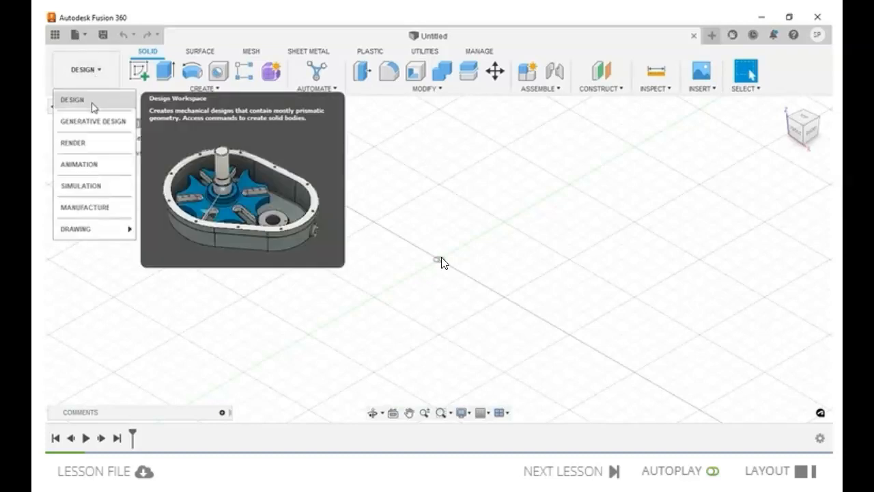
mouse_move(110, 127)
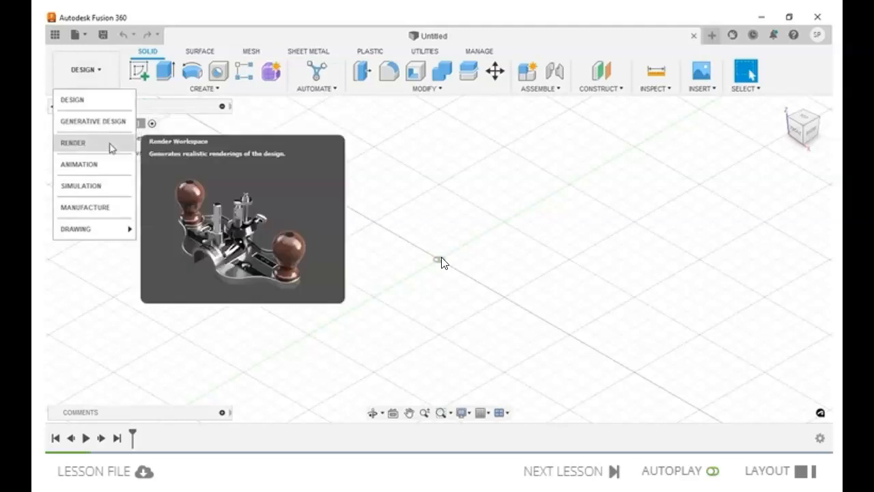
mouse_move(113, 169)
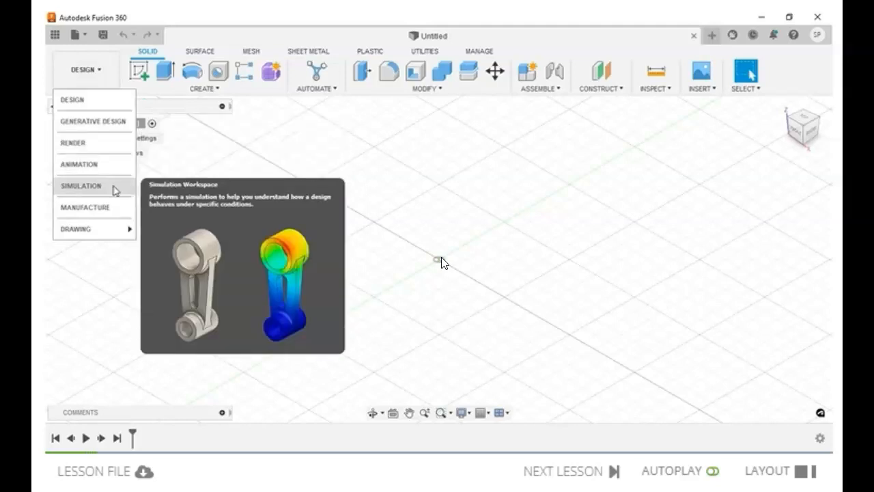
mouse_move(117, 210)
mouse_move(104, 233)
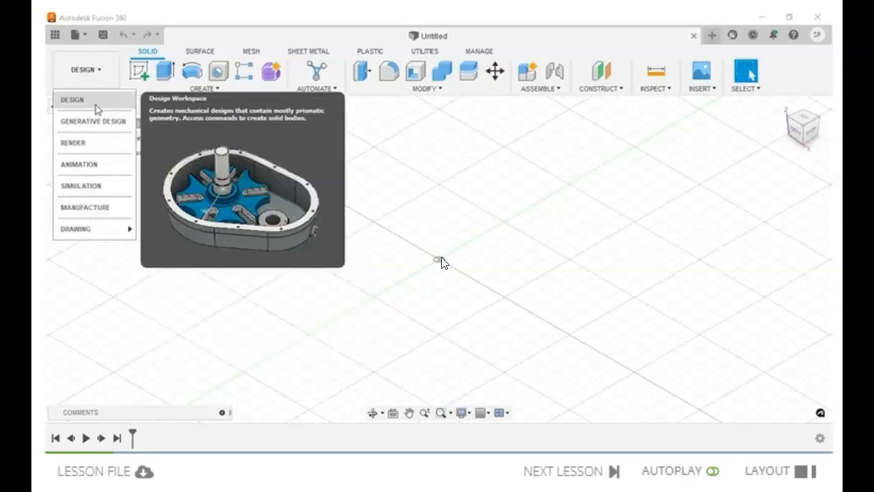
click(97, 109)
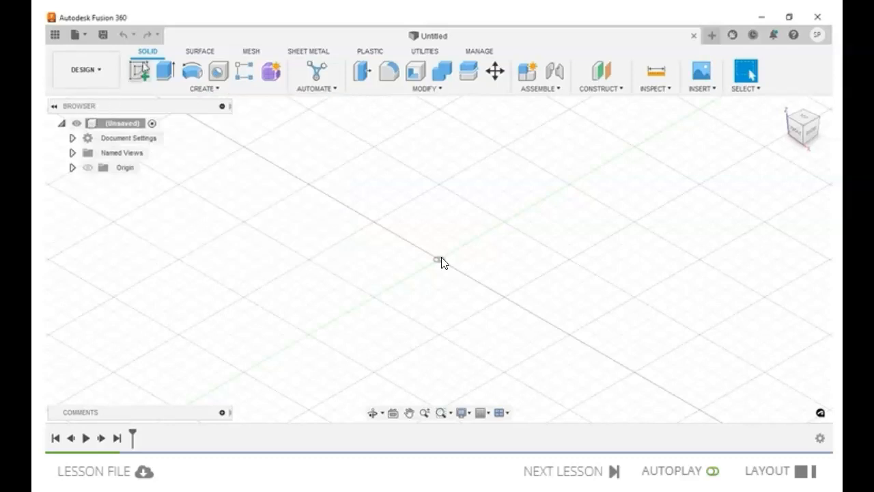
Look through the surface, mesh and sheet metal tool sets and return to the solid modelling tools
click(200, 53)
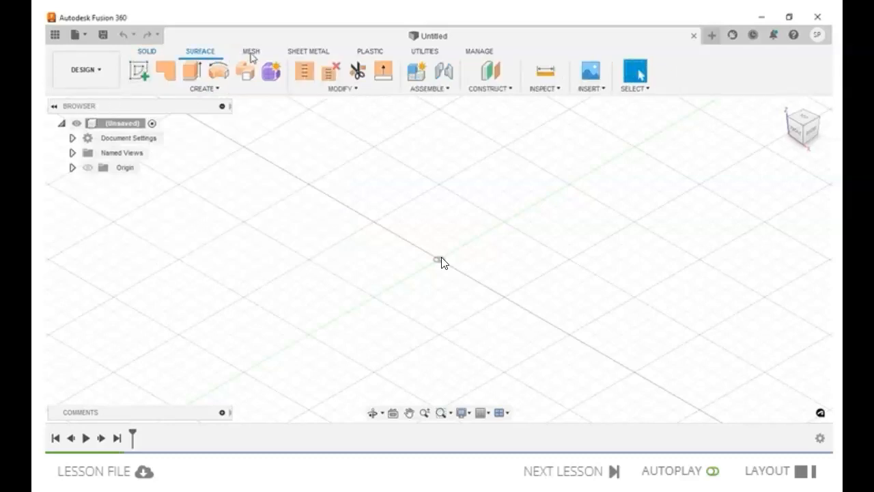
click(252, 55)
click(311, 55)
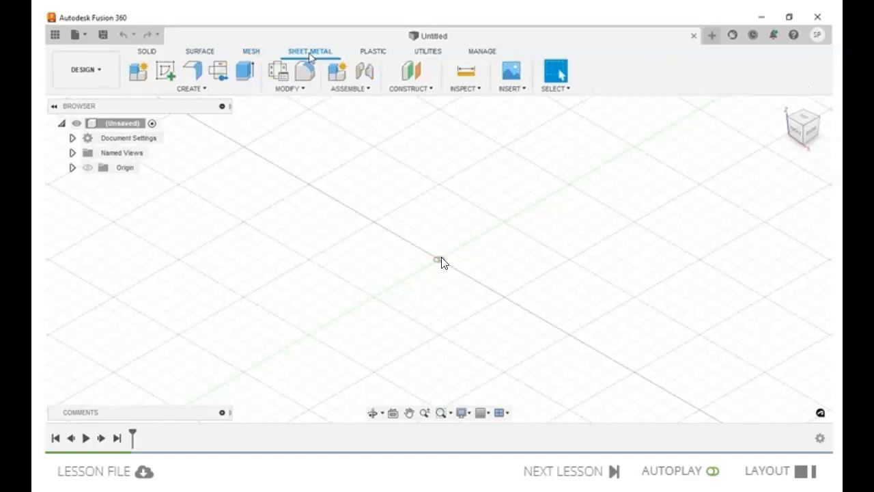
click(162, 53)
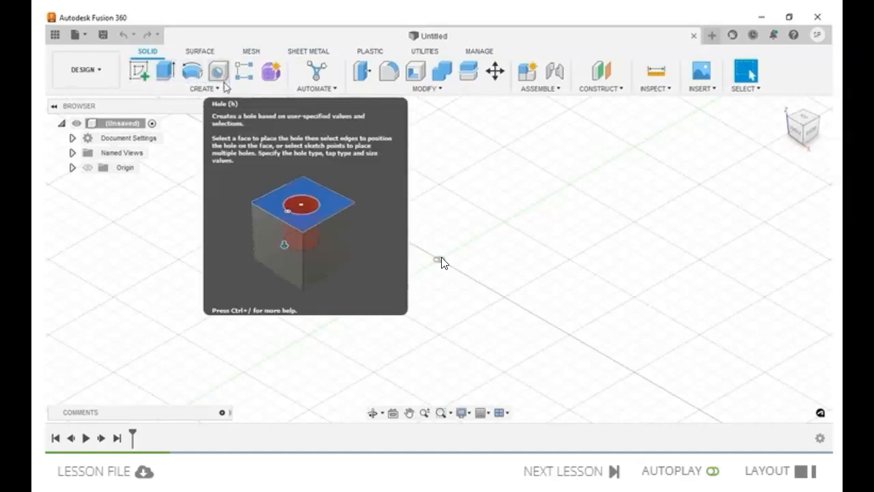
Examine the solid creation commands, the pinning and shortcut options for Revolve, and the toolbar customization reset options
click(226, 90)
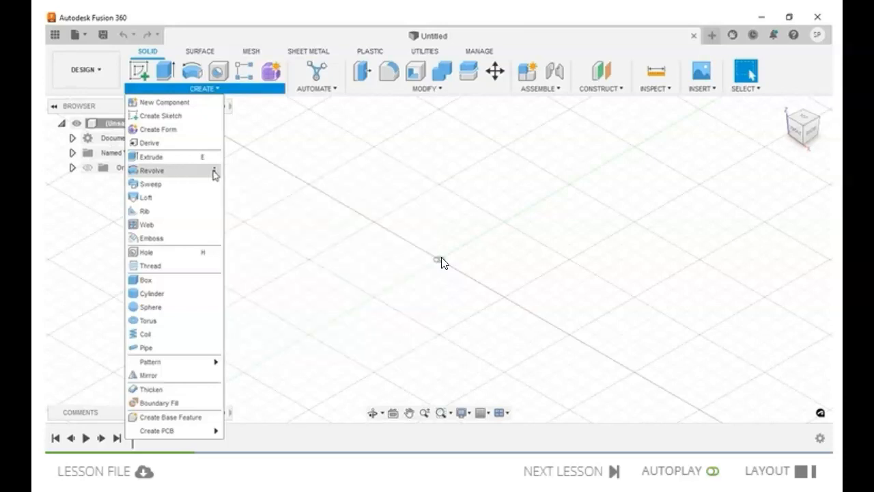
click(215, 172)
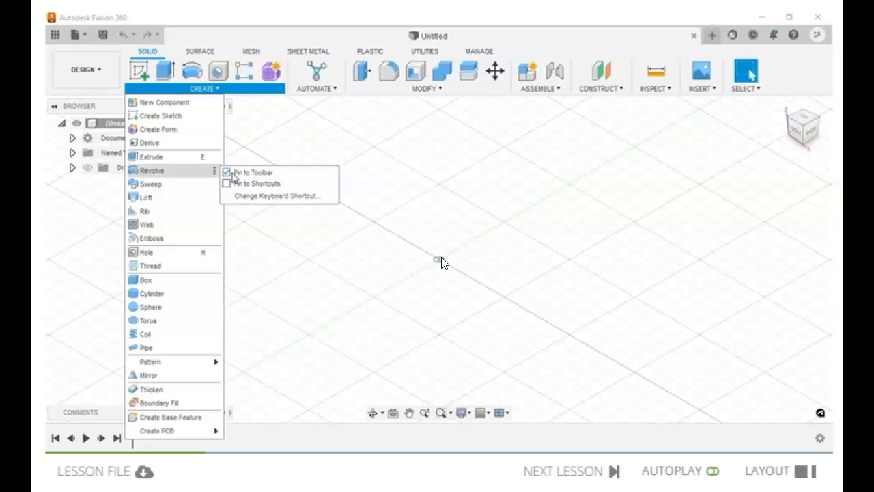
click(248, 160)
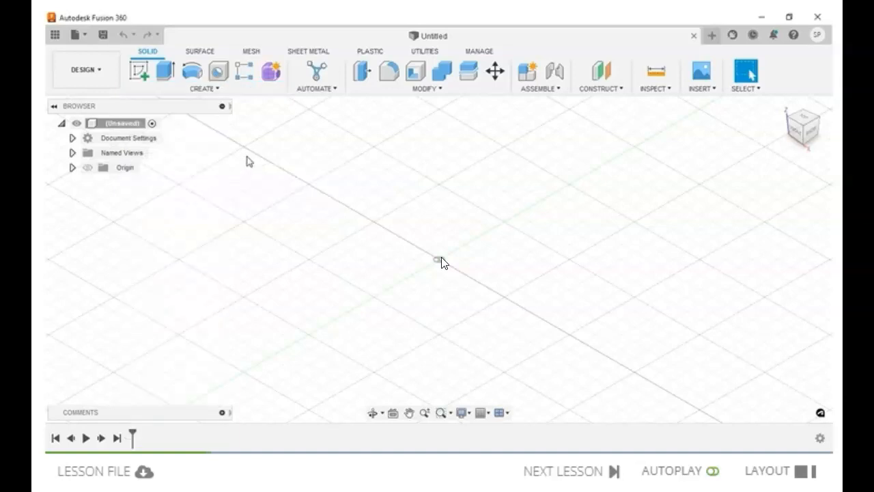
right_click(252, 95)
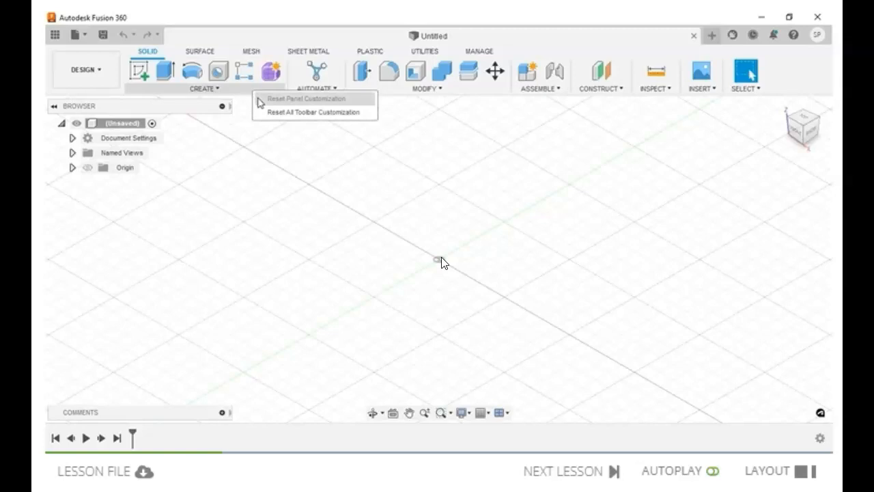
click(287, 151)
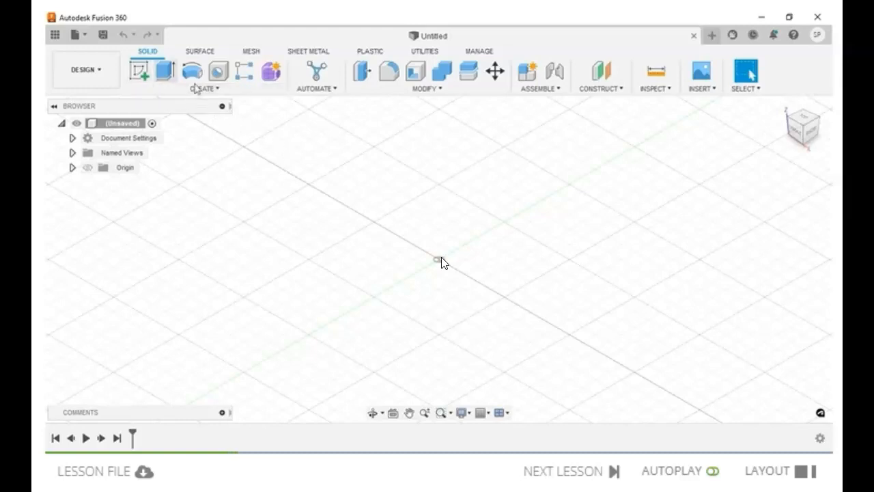
click(217, 90)
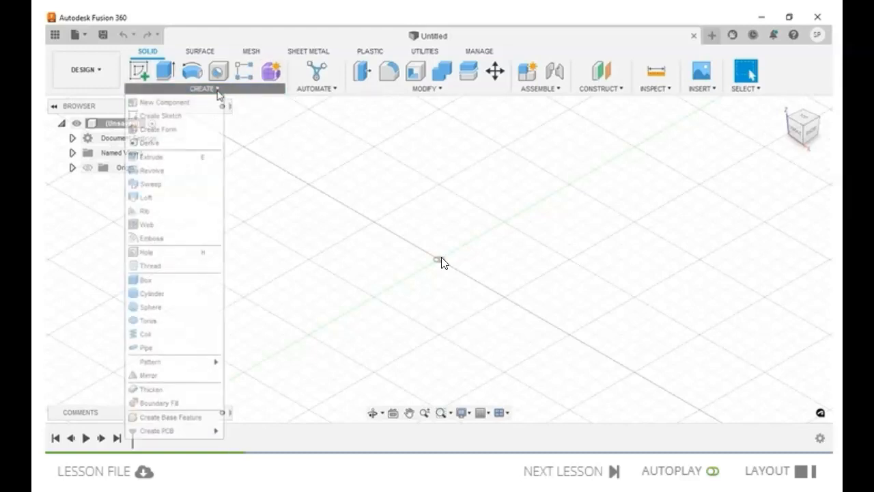
click(349, 222)
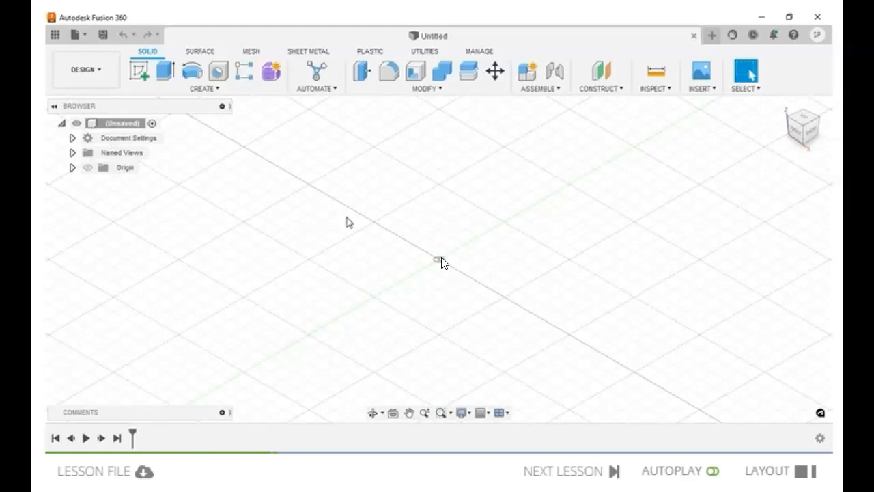
Sketch a center diameter circle about 85 mm across, centred on the origin of the horizontal plane
right_click(346, 222)
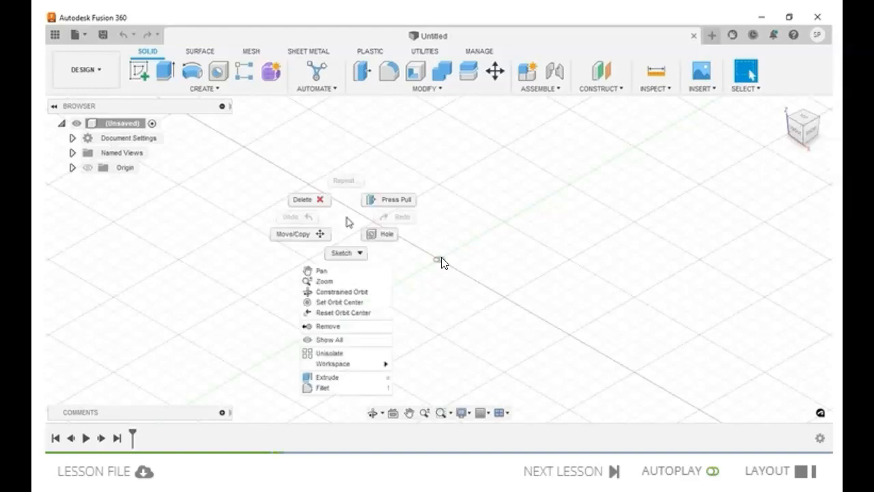
click(359, 255)
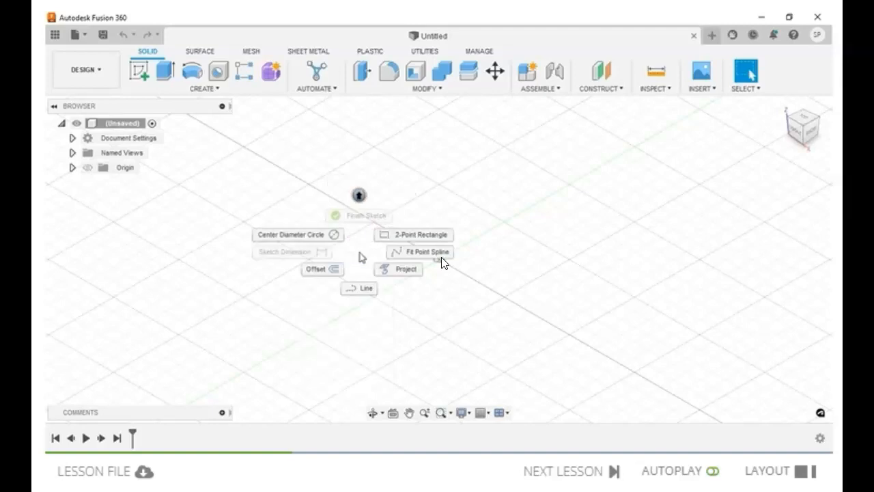
click(324, 239)
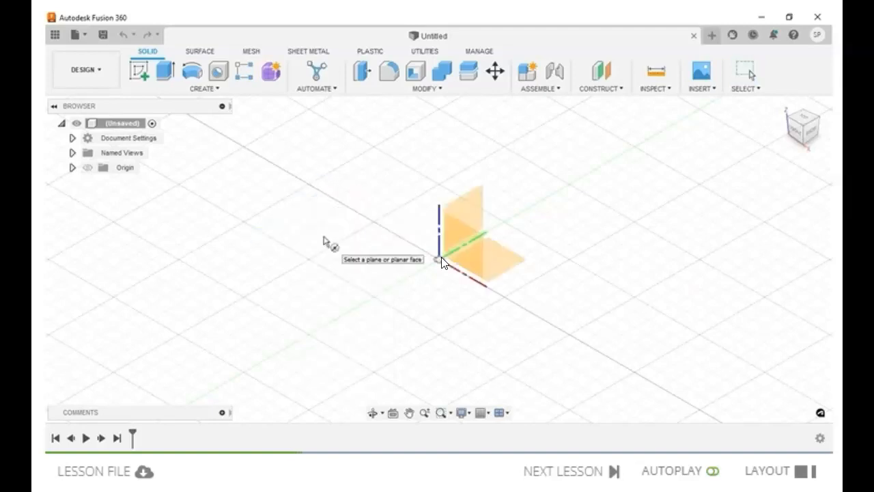
click(500, 259)
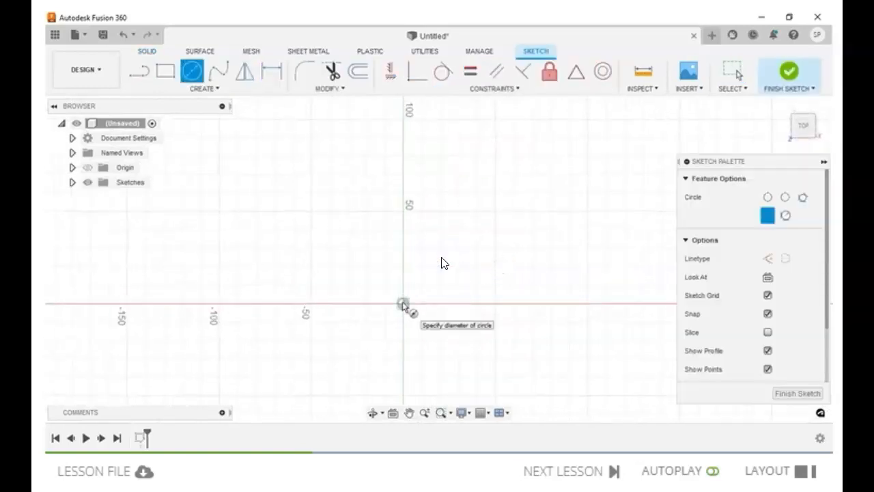
click(404, 303)
click(459, 247)
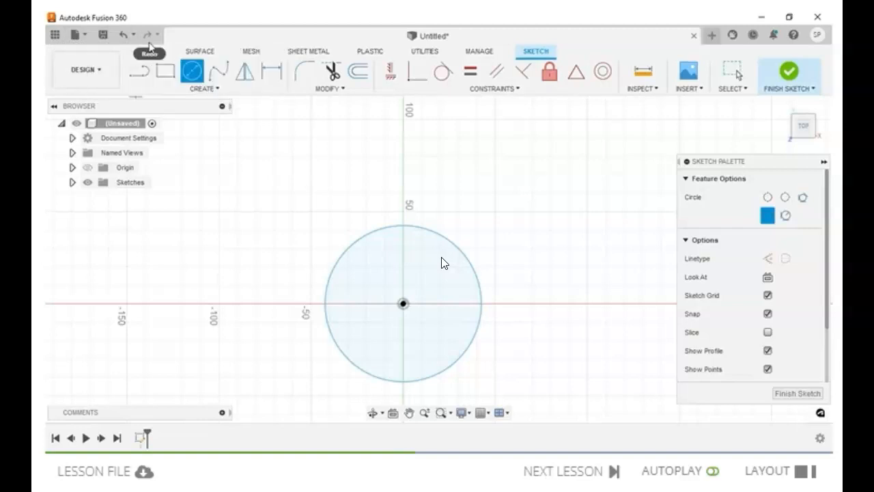
Open the ICE Assembly design from the recent project data and hide the data listing
click(55, 34)
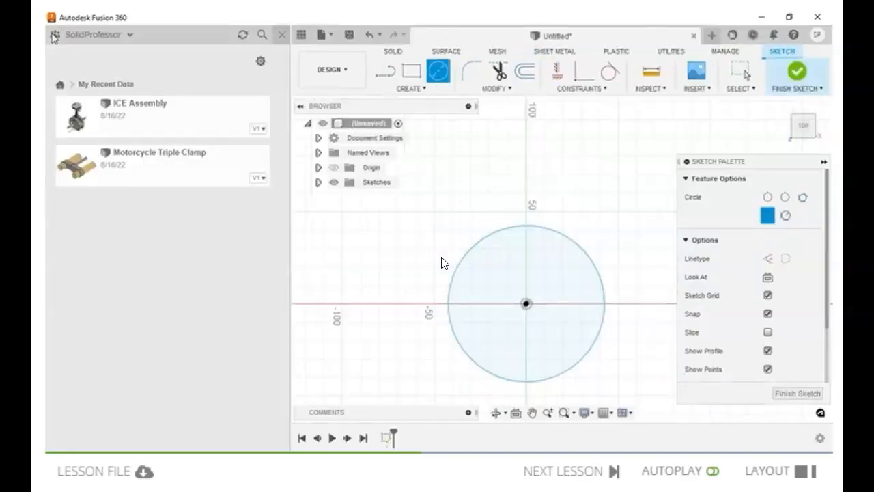
double_click(152, 110)
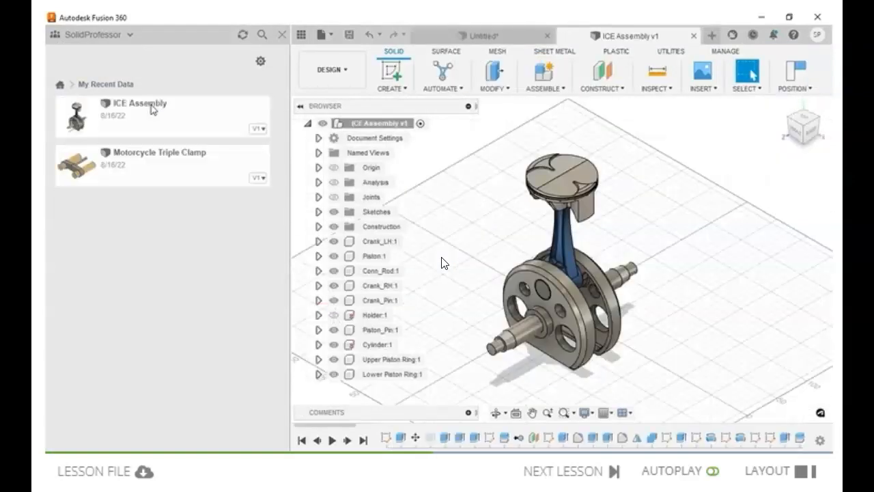
click(282, 34)
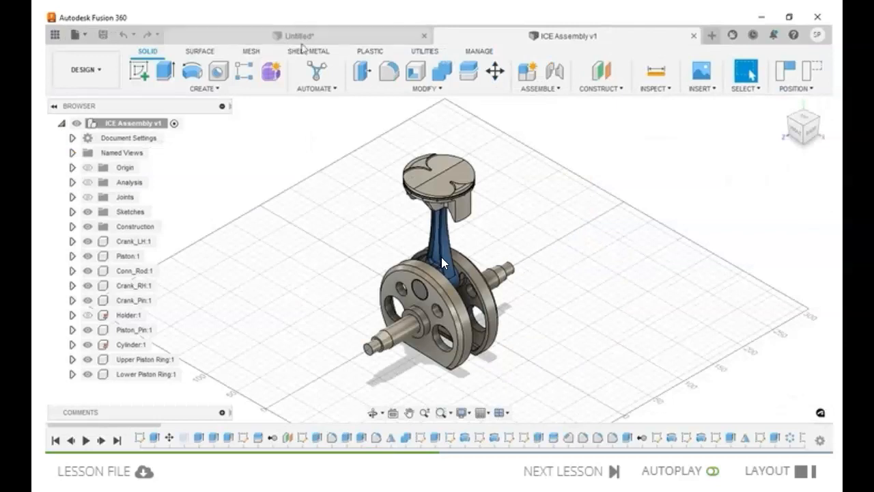
Search the help for "solid loft" and read the "Loft a solid body" documentation article
click(794, 35)
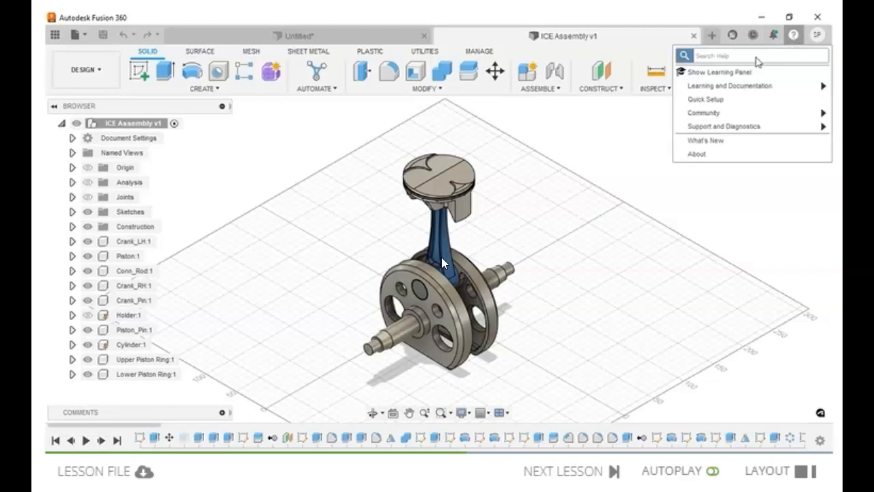
text(solid loft)
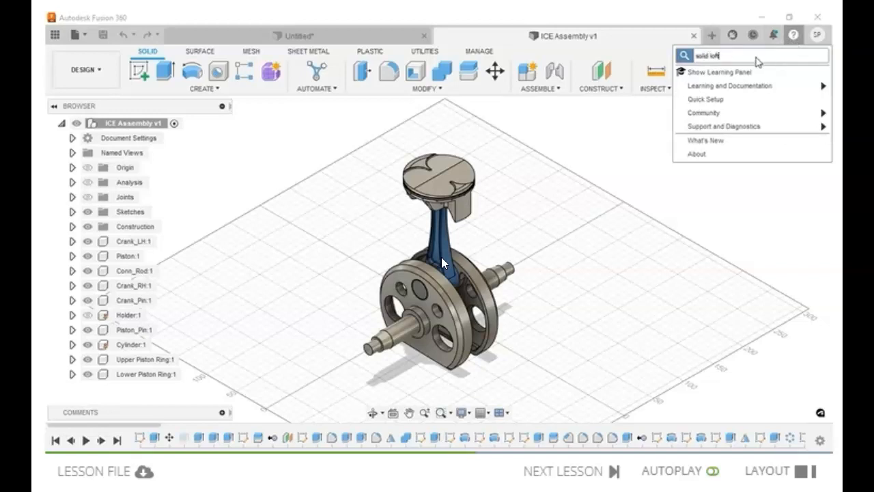
key(Return)
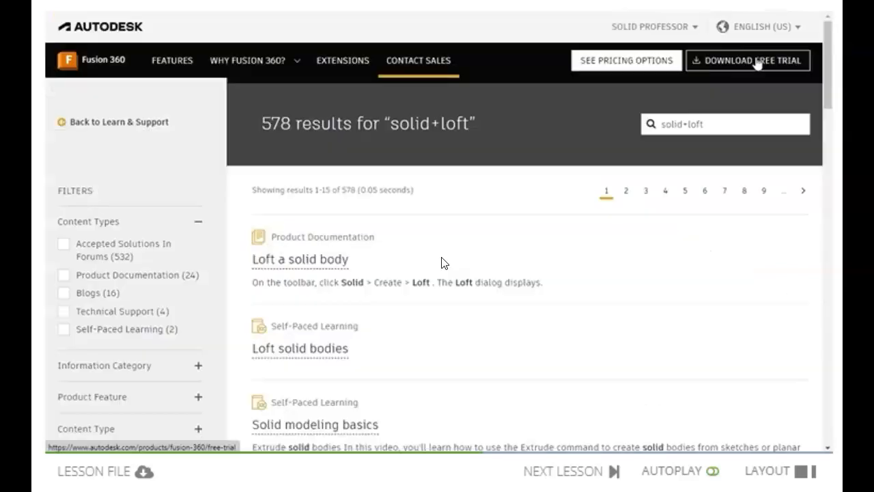
click(348, 266)
drag(828, 100, 828, 344)
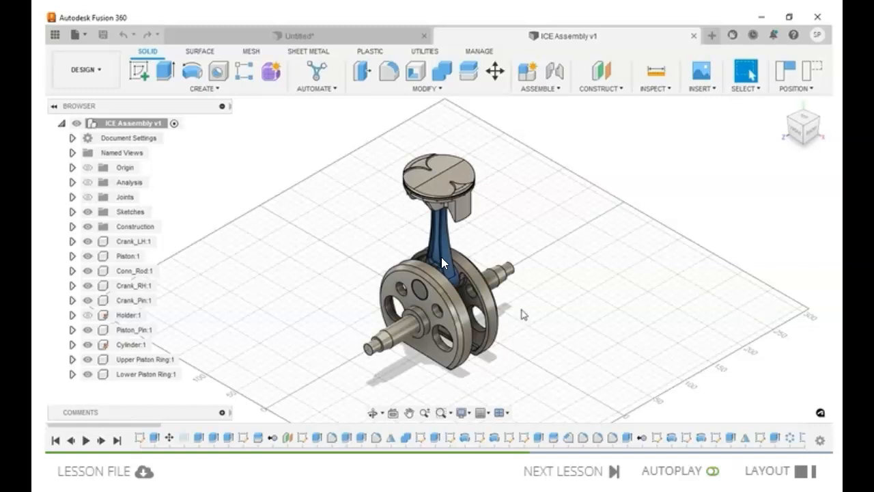
View the engine assembly from the front and from the top, and restore its home view
click(793, 129)
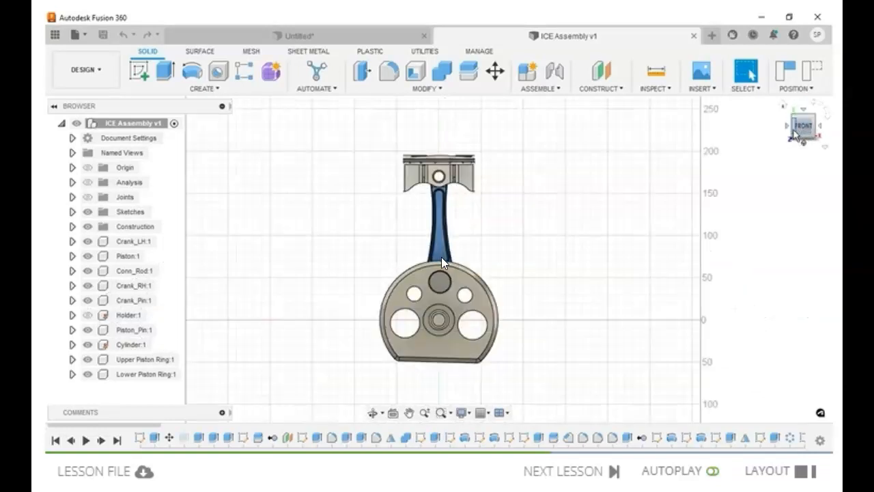
click(803, 110)
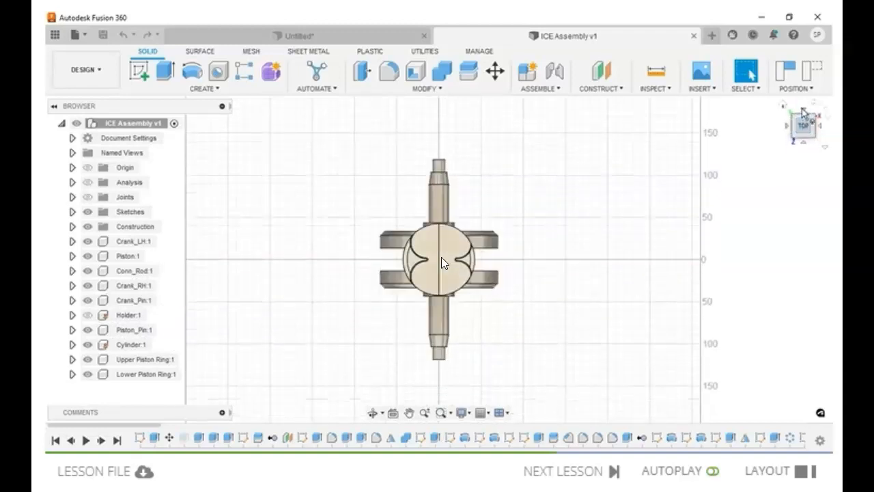
click(784, 106)
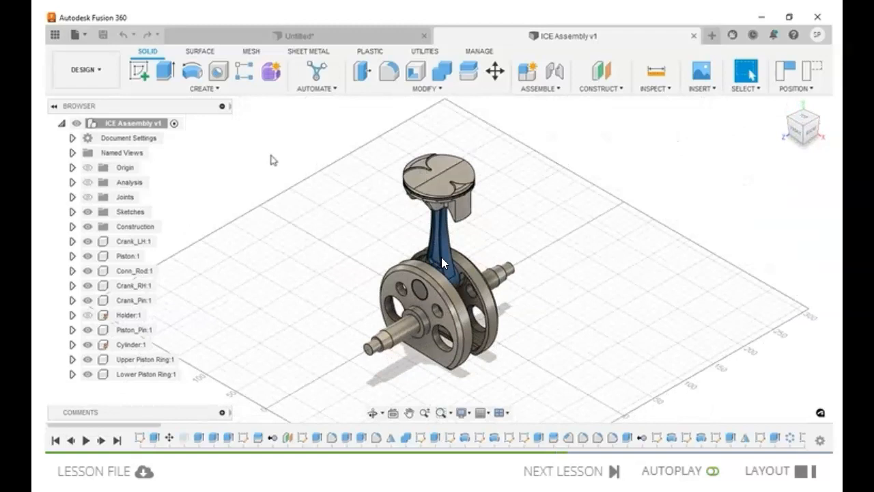
Inspect the contents of the assembly's Origin, Analysis, Sketches and Joints folders, collapsing each one again
click(72, 168)
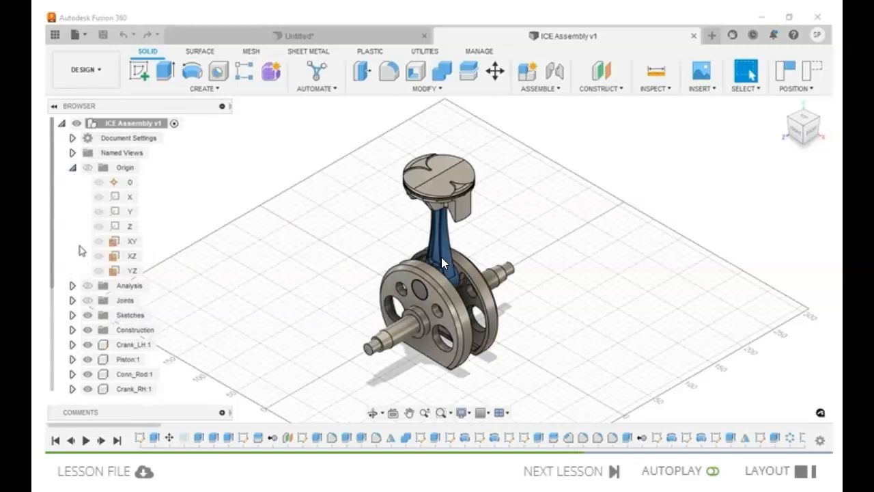
click(72, 168)
click(72, 182)
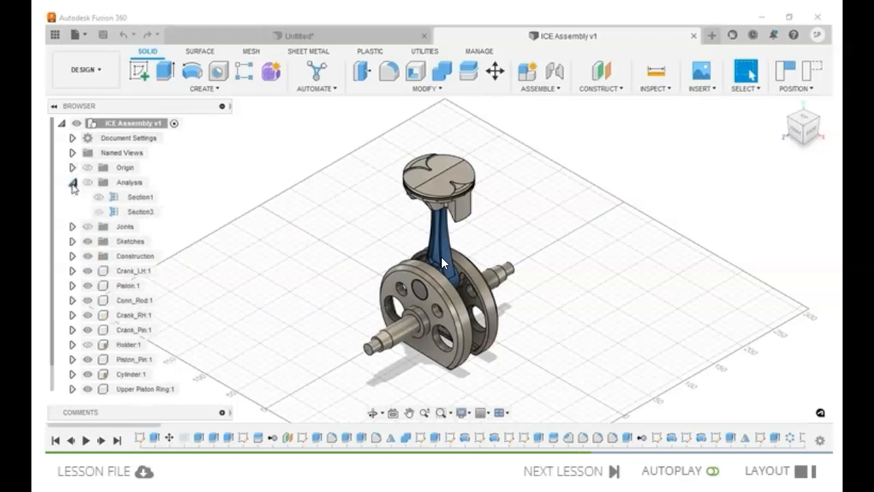
click(73, 183)
click(72, 212)
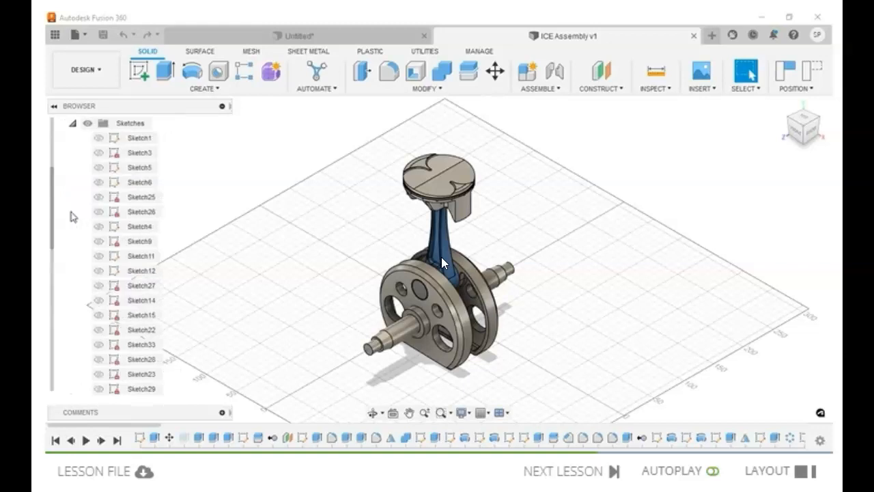
click(73, 123)
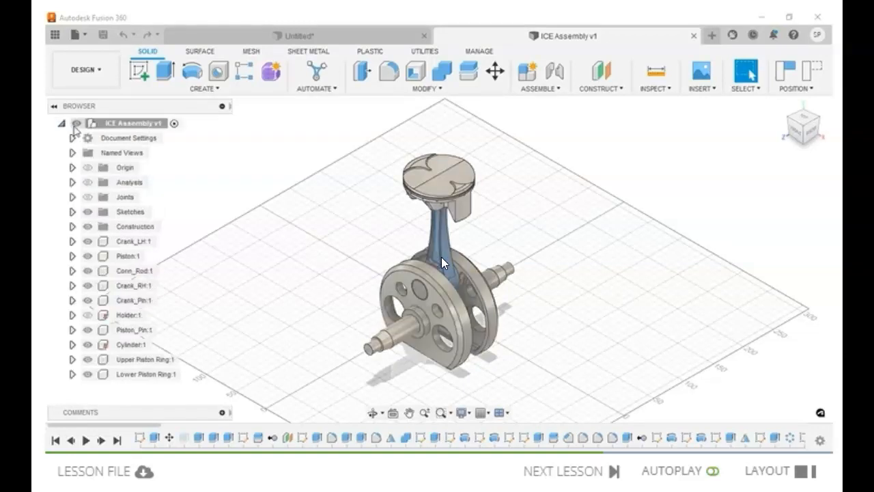
click(72, 196)
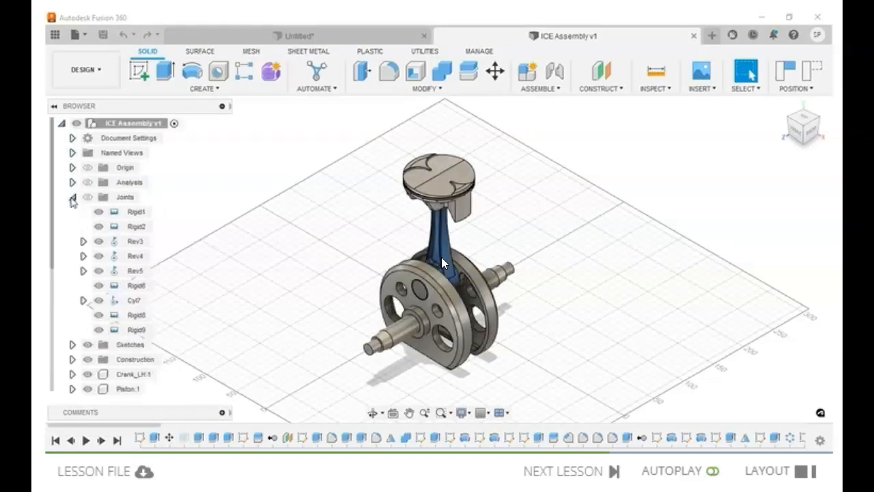
click(72, 196)
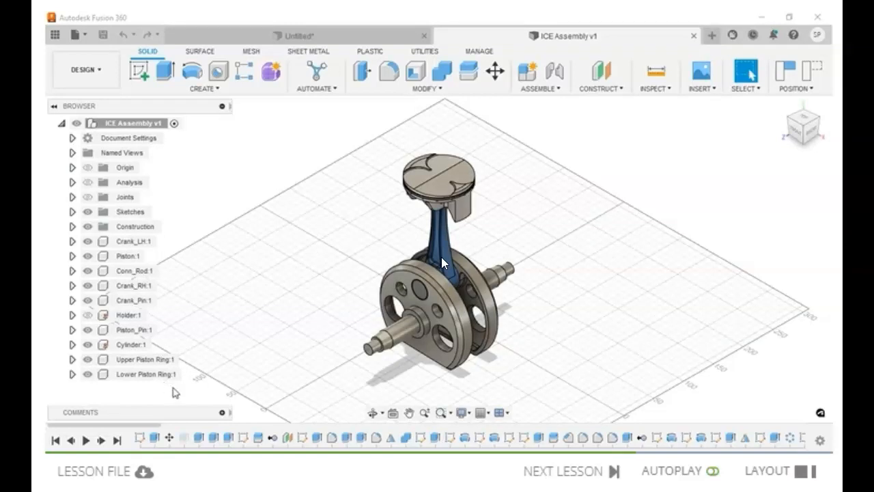
Expand the comment area of the assembly to view its entry options and collapse it again
click(220, 413)
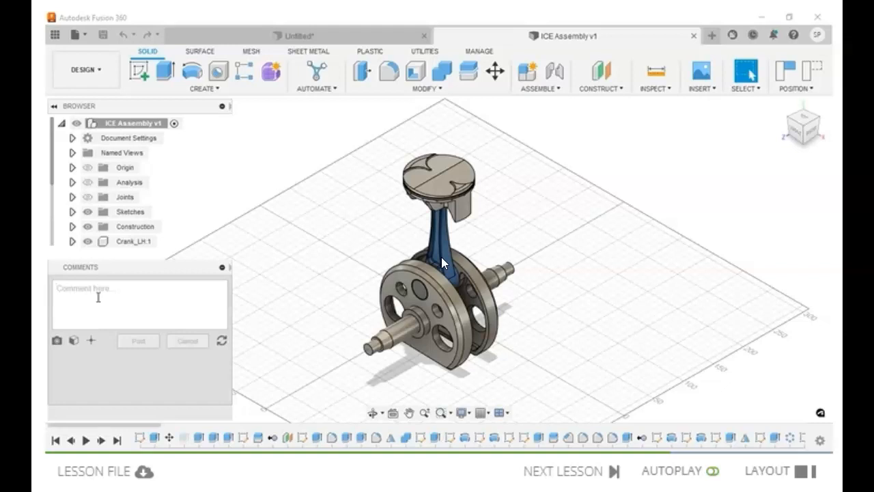
click(222, 267)
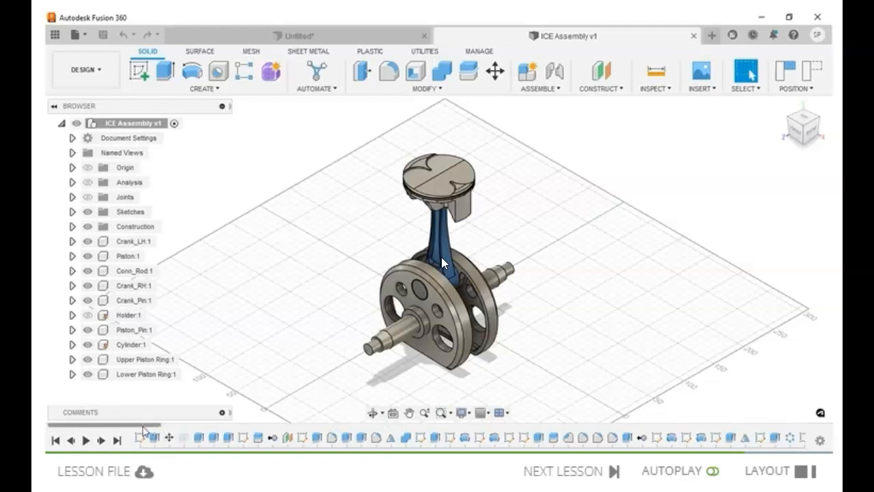
Look through the assembly's design history to its end and play back the modelling sequence
mouse_move(138, 426)
mouse_down()
mouse_move(705, 420)
mouse_move(804, 430)
mouse_move(205, 432)
mouse_move(810, 431)
mouse_up()
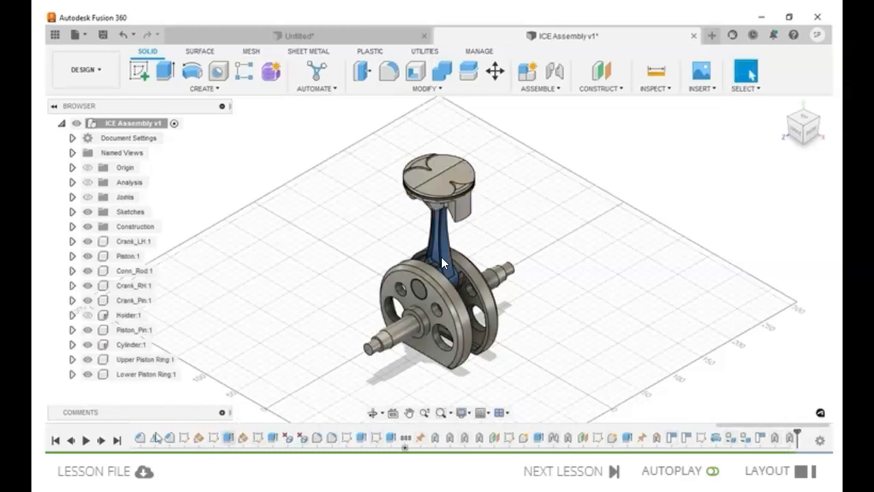
click(85, 440)
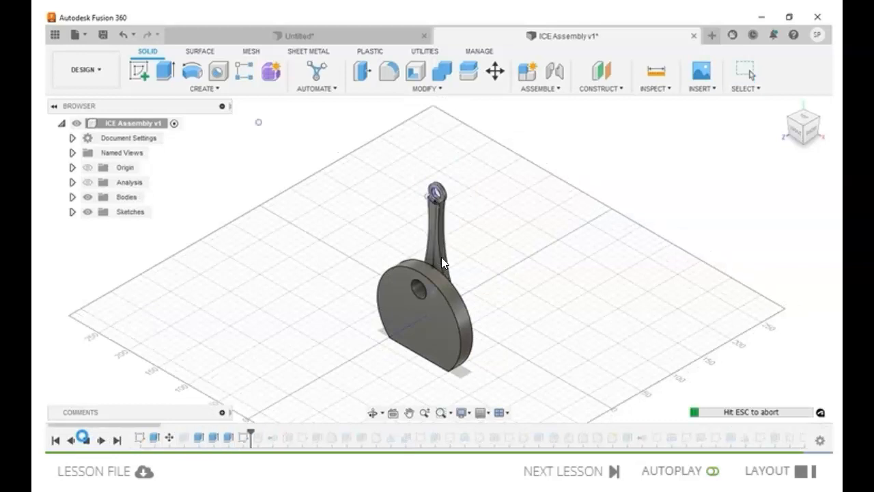